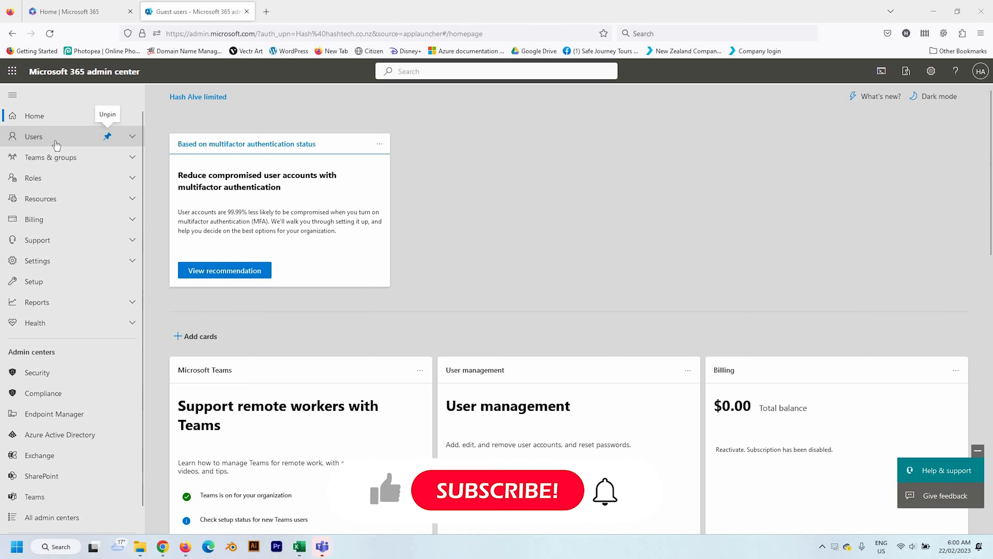
Step: Expand Users in the admin center navigation and open the Guest users list
{"action": "left_click", "coordinate": [42, 137]}
{"action": "left_click", "coordinate": [43, 188]}
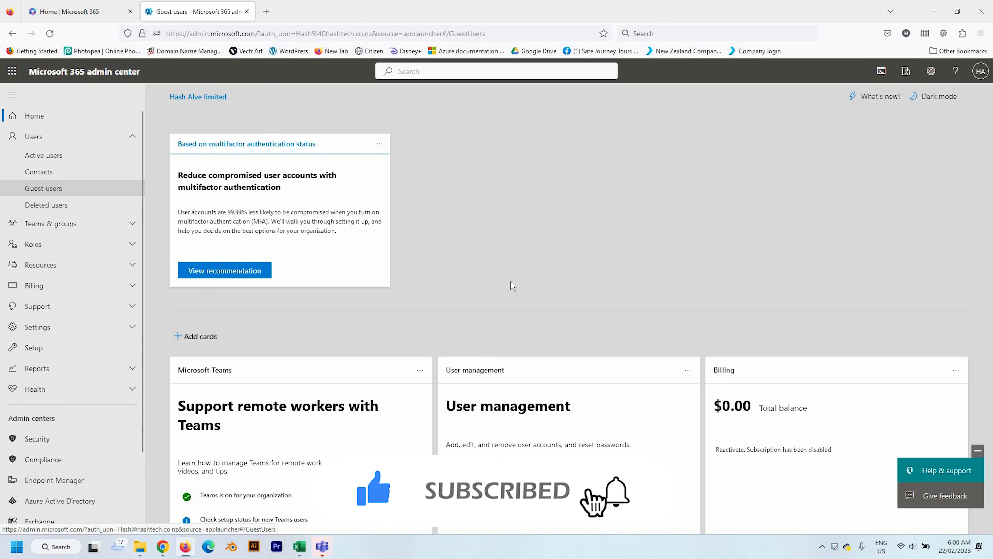
Step: Review the existing guest's details, close them, and start adding a new guest user
{"action": "left_click_drag", "start_coordinate": [436, 259], "coordinate": [360, 257]}
{"action": "key", "text": "ctrl+c"}
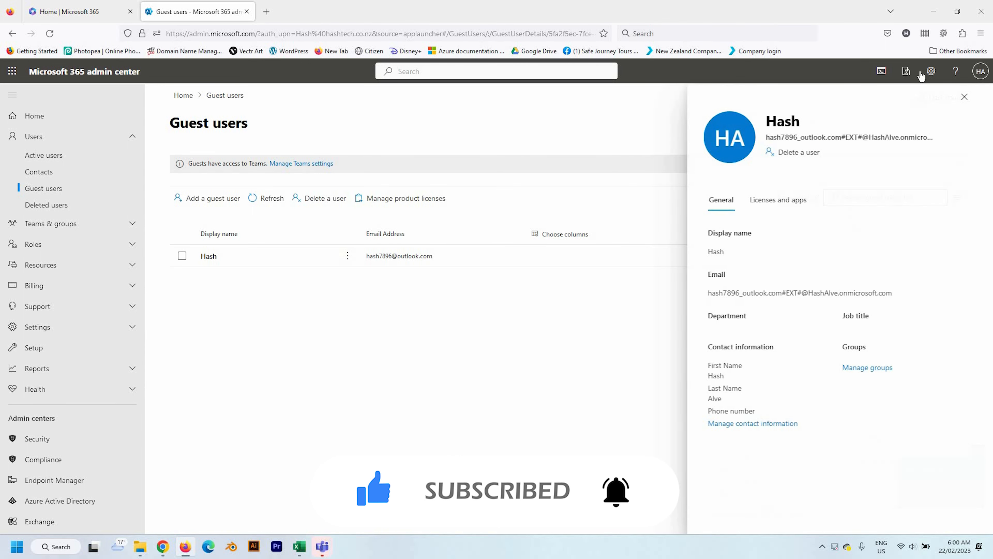
{"action": "left_click", "coordinate": [964, 97]}
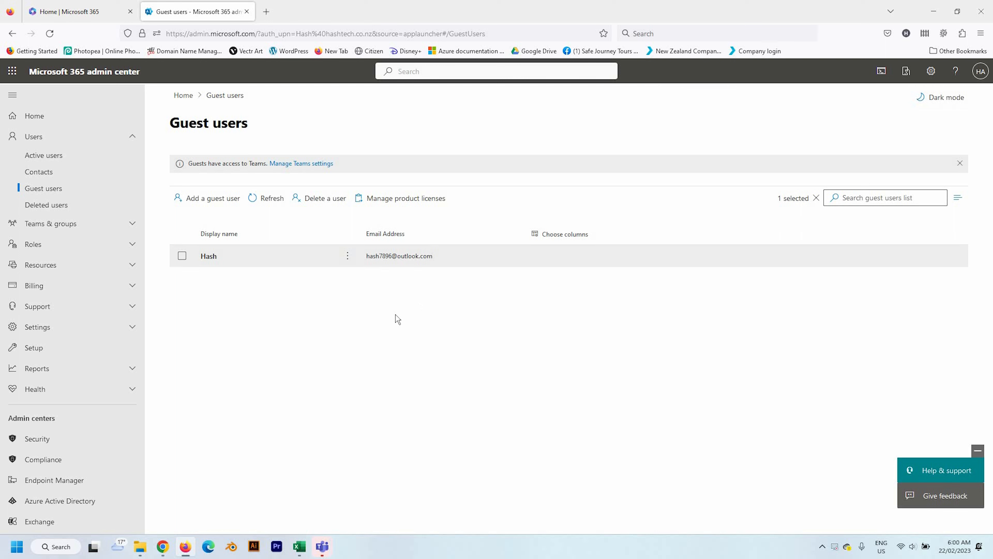
{"action": "left_click", "coordinate": [207, 207]}
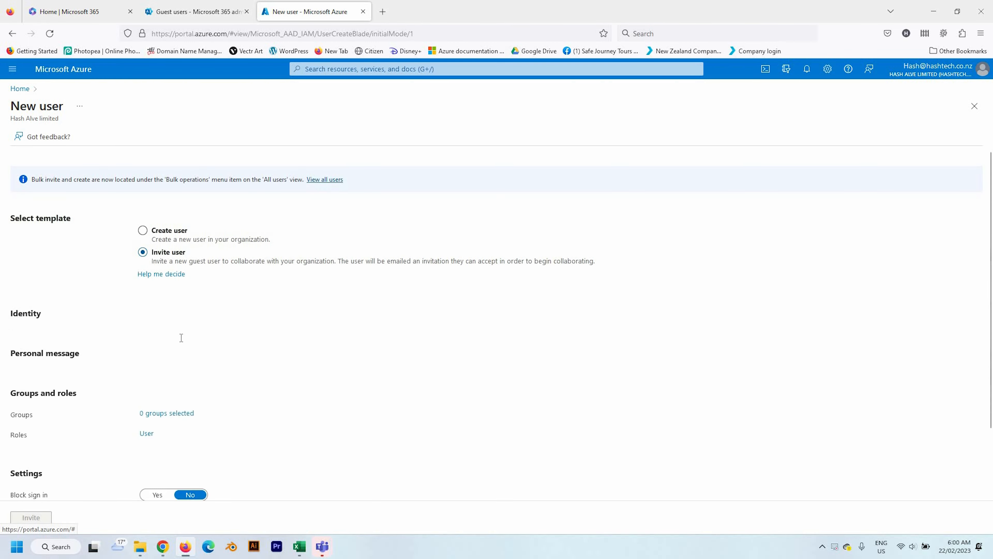
Step: Choose Invite user and enter the guest's display name, pasted e-mail address and first name
{"action": "left_click", "coordinate": [263, 337]}
{"action": "type", "text": "Hash"}
{"action": "left_click", "coordinate": [256, 356]}
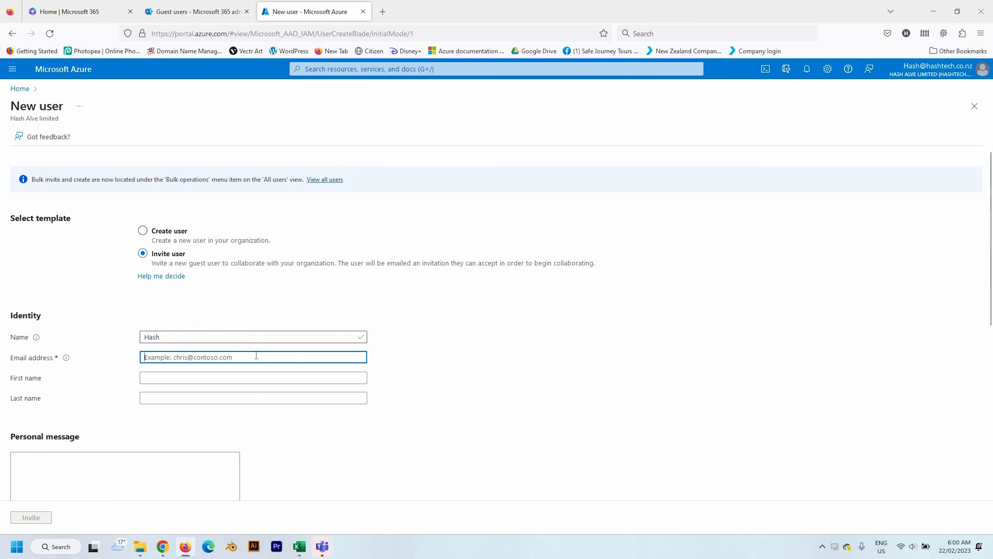
{"action": "key", "text": "ctrl+v"}
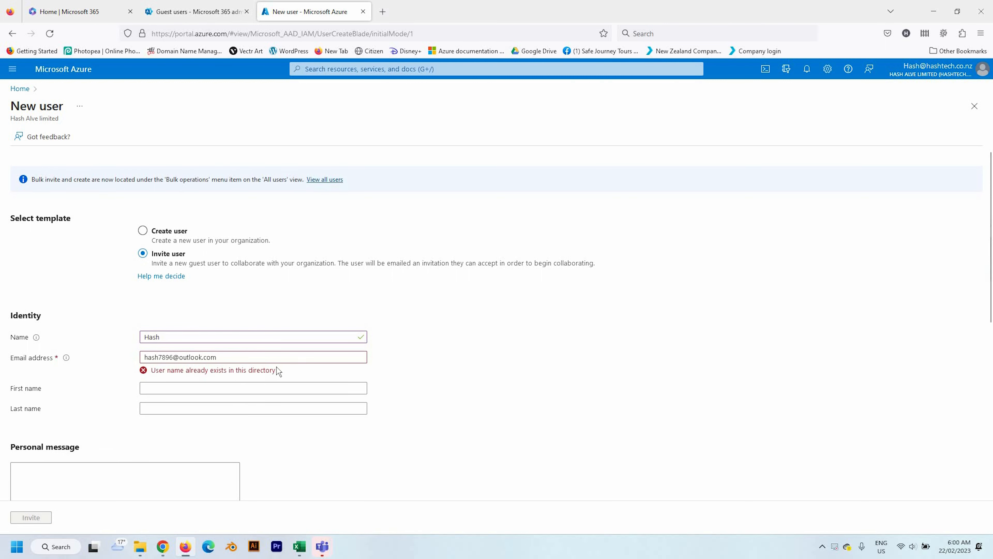
{"action": "left_click", "coordinate": [264, 391]}
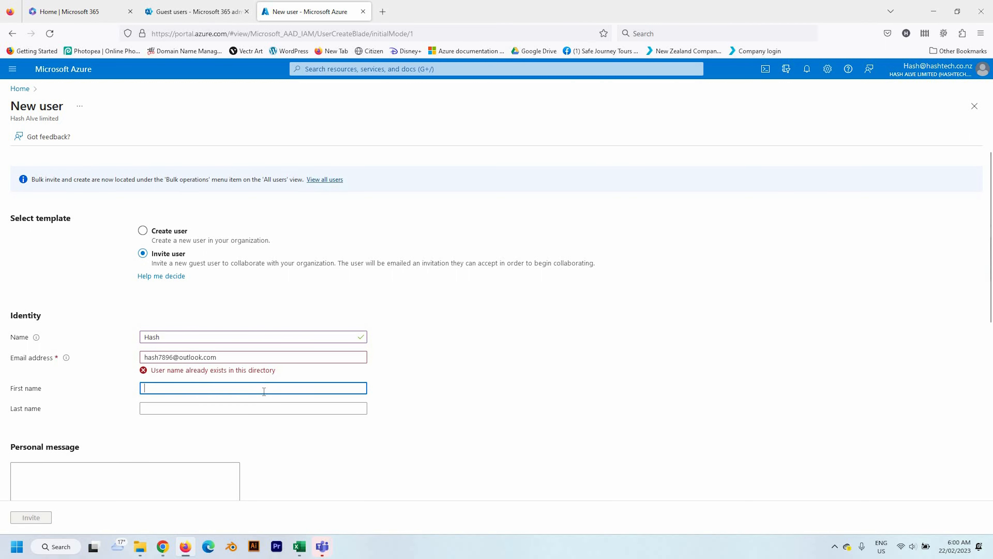
{"action": "type", "text": "Hash"}
{"action": "left_click", "coordinate": [338, 408]}
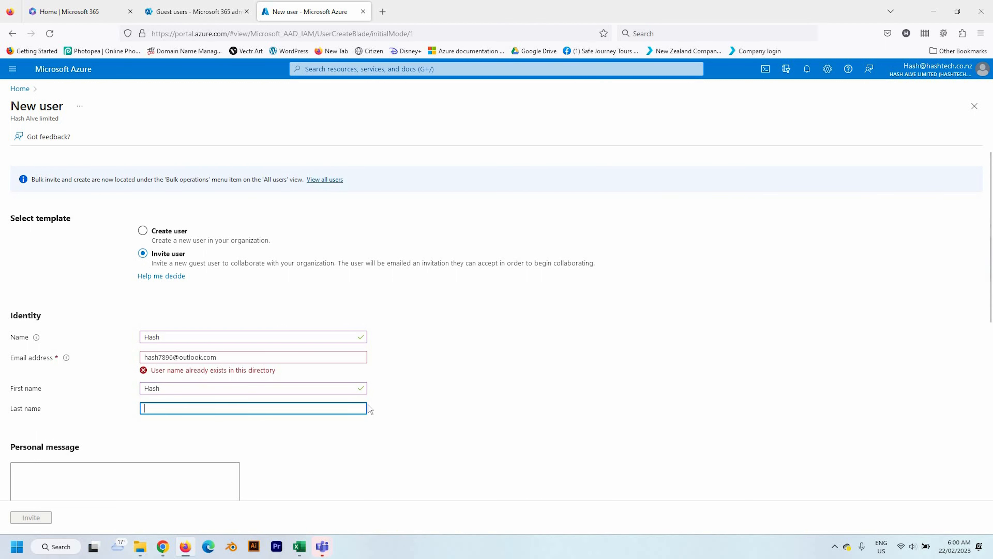
{"action": "scroll", "coordinate": [186, 355], "scroll_direction": "down", "scroll_amount": 3}
{"action": "left_click", "coordinate": [170, 337]}
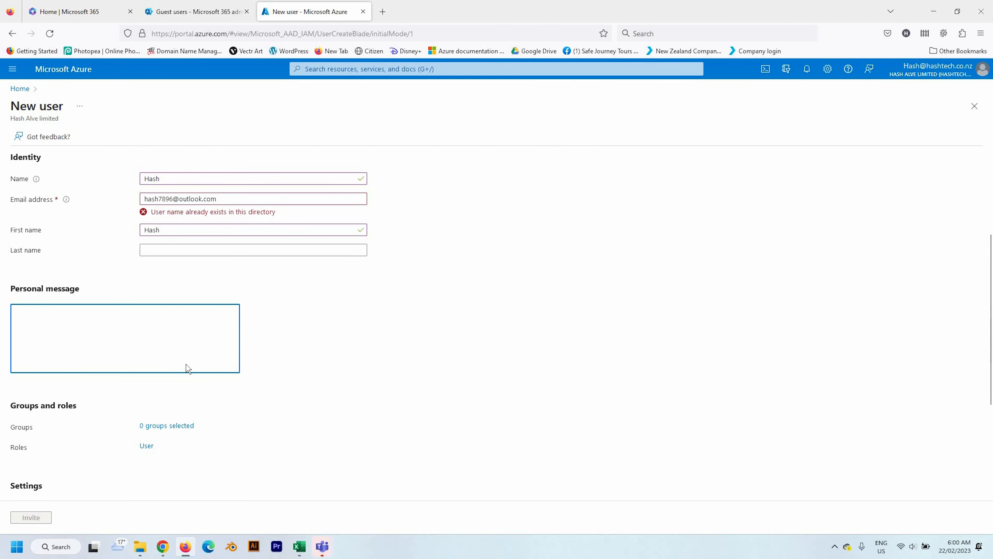
{"action": "scroll", "coordinate": [186, 368], "scroll_direction": "down", "scroll_amount": 1}
Step: Leave the Groups list at 0 selected and choose New Zealand as usage location
{"action": "left_click", "coordinate": [178, 374]}
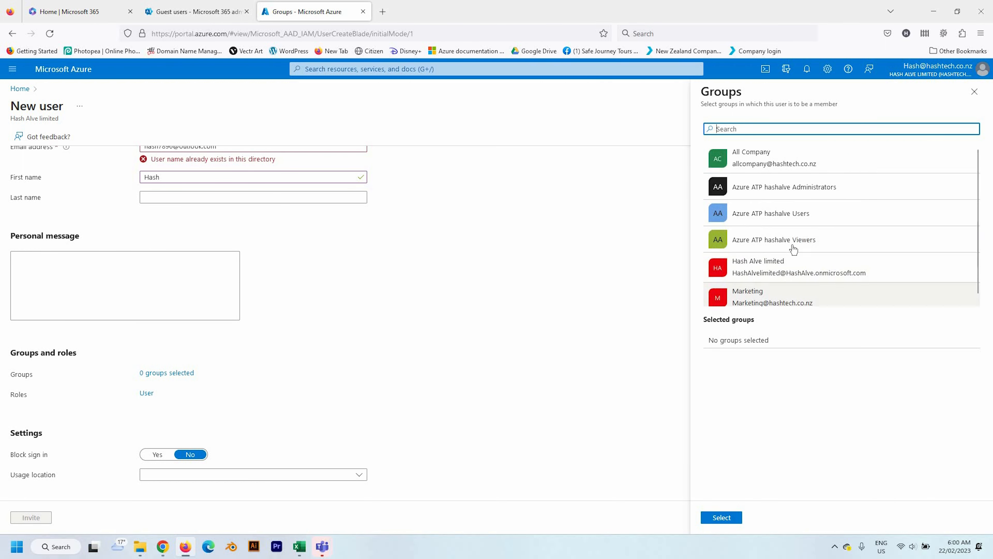
{"action": "scroll", "coordinate": [778, 298], "scroll_direction": "down", "scroll_amount": 1}
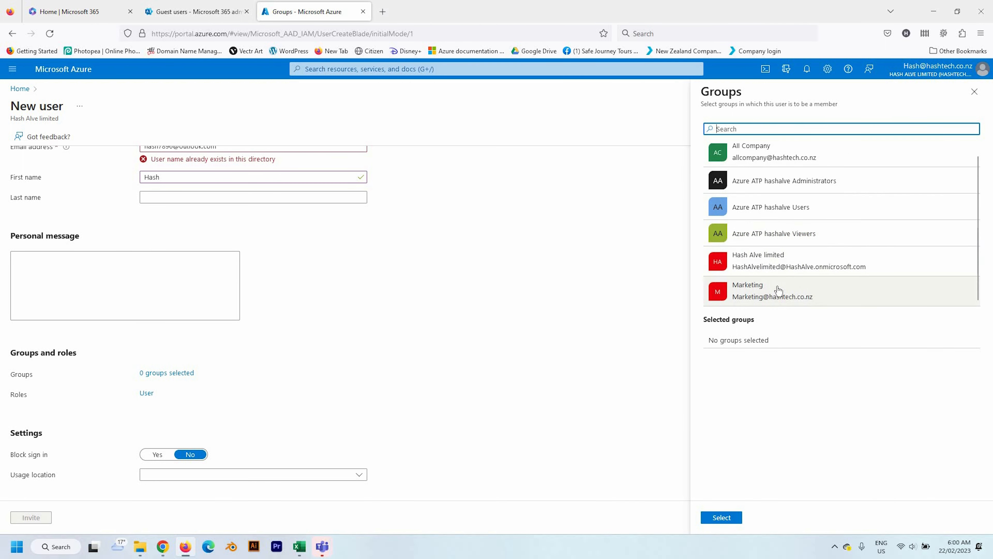
{"action": "left_click", "coordinate": [975, 92]}
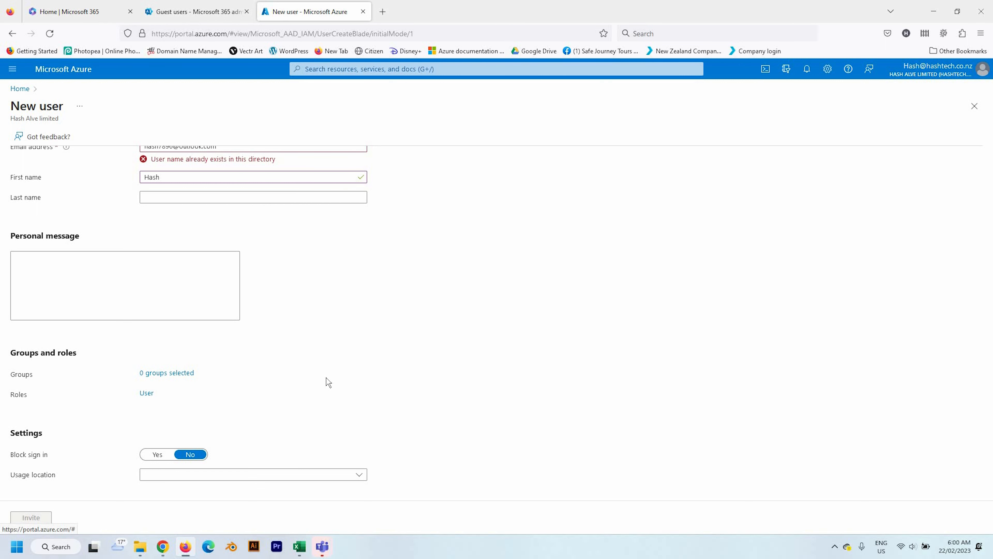
{"action": "scroll", "coordinate": [266, 413], "scroll_direction": "down", "scroll_amount": 2}
{"action": "left_click", "coordinate": [257, 426]}
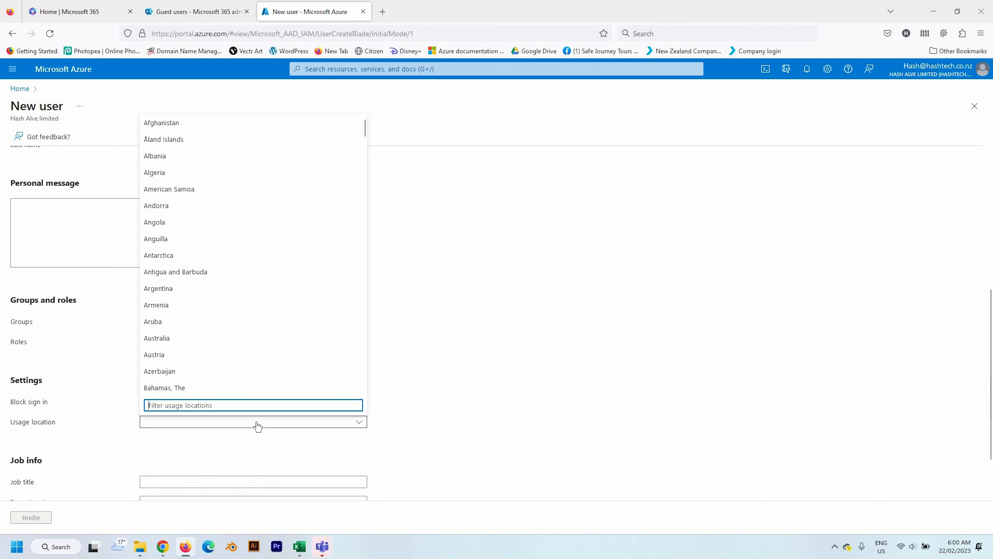
{"action": "type", "text": "new"}
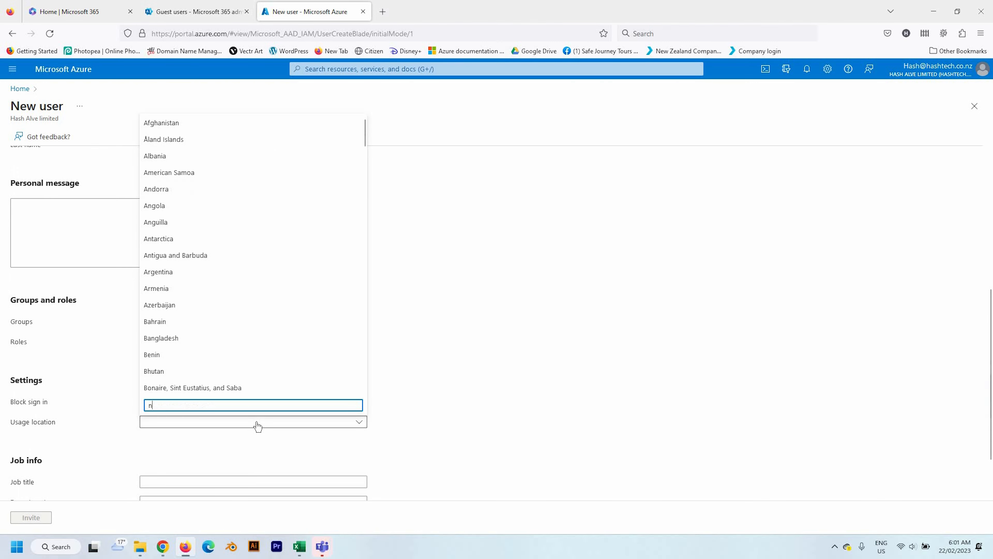
{"action": "left_click", "coordinate": [186, 371]}
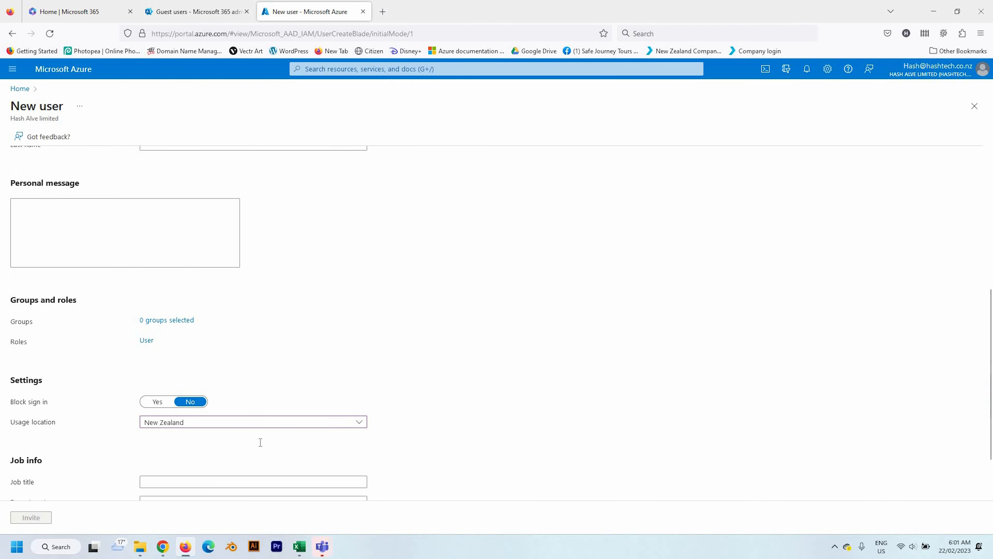
{"action": "scroll", "coordinate": [235, 423], "scroll_direction": "down", "scroll_amount": 2}
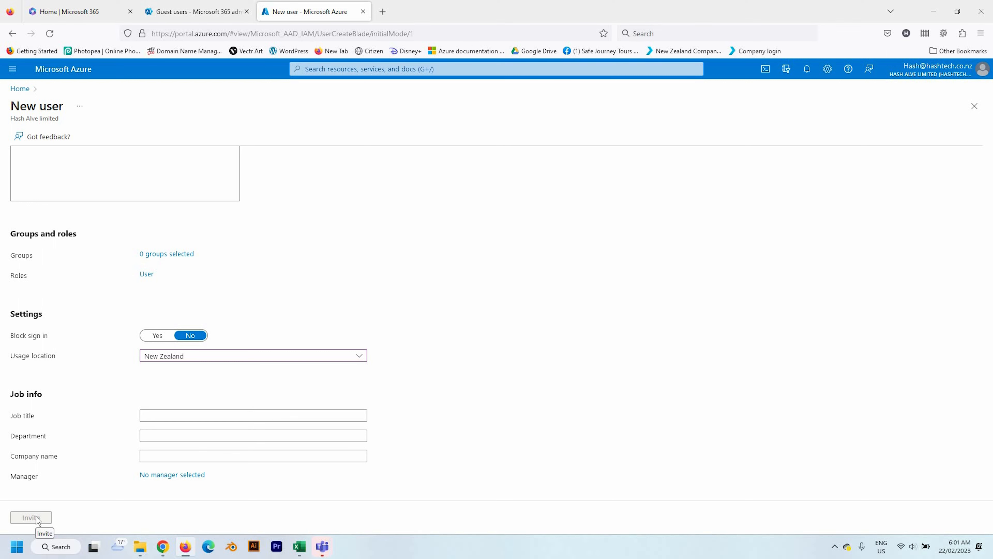
{"action": "scroll", "coordinate": [285, 258], "scroll_direction": "up", "scroll_amount": 5}
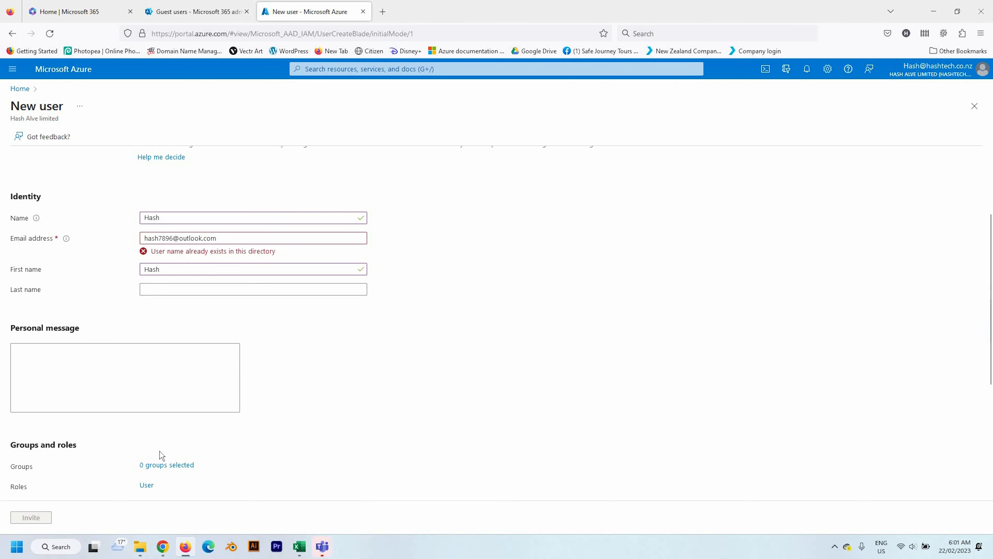
Step: Accept the organization's invitation email from the guest's Outlook inbox
{"action": "left_click", "coordinate": [163, 546]}
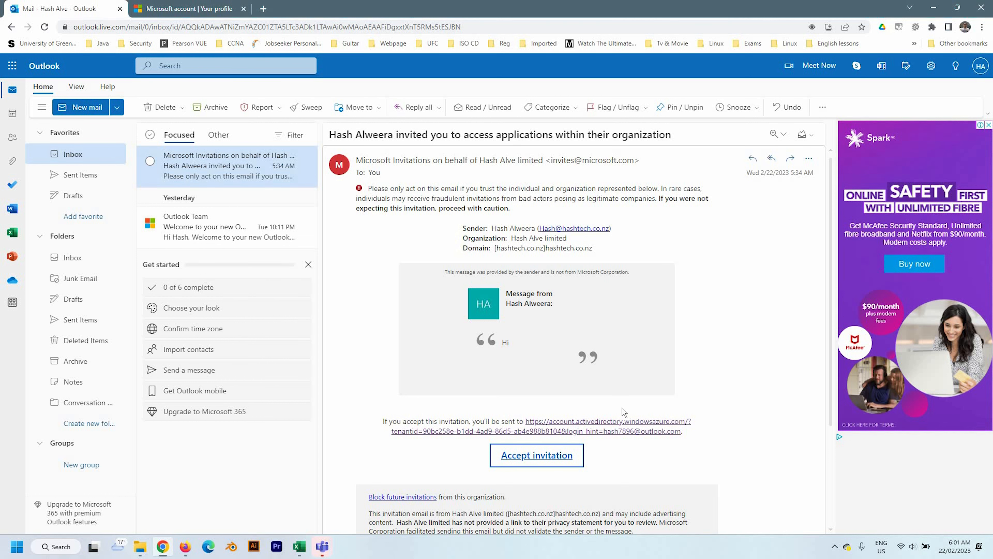
{"action": "left_click", "coordinate": [540, 460]}
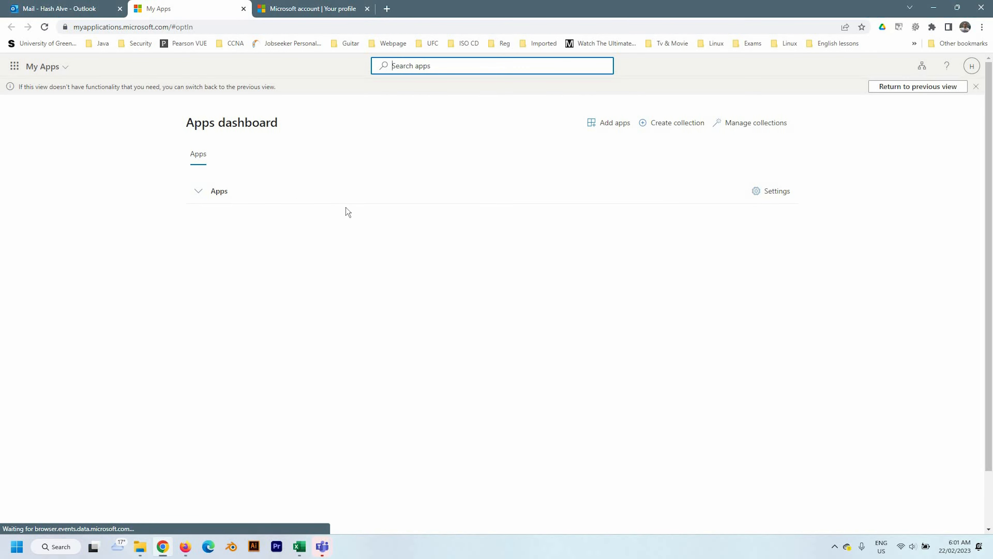
Step: Close the unfinished Azure New user tab, confirming Leave page
{"action": "left_click", "coordinate": [185, 547]}
{"action": "left_click", "coordinate": [363, 12]}
{"action": "key", "text": "Return"}
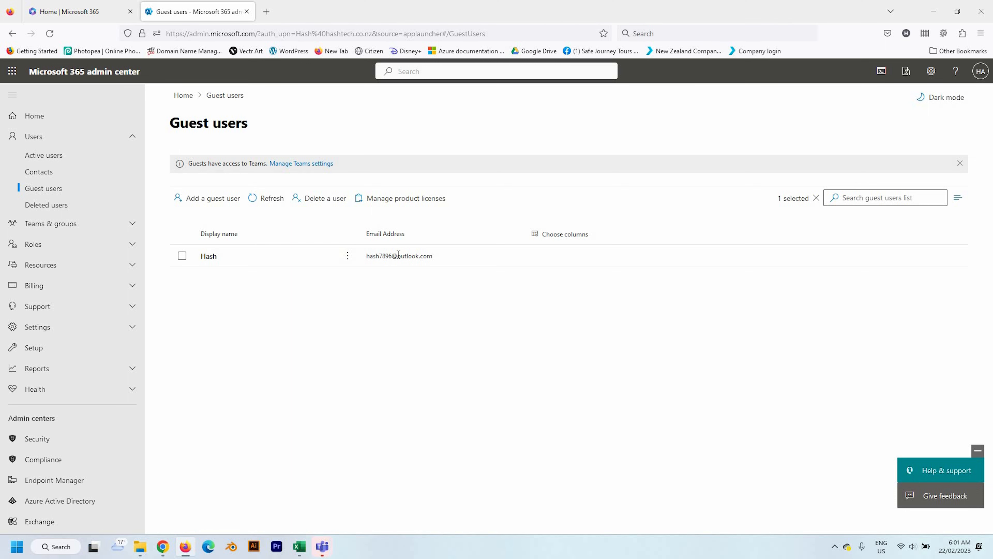
Step: From the Microsoft 365 home page, open Teams to reach the Marketing team's Members page
{"action": "left_click", "coordinate": [66, 15]}
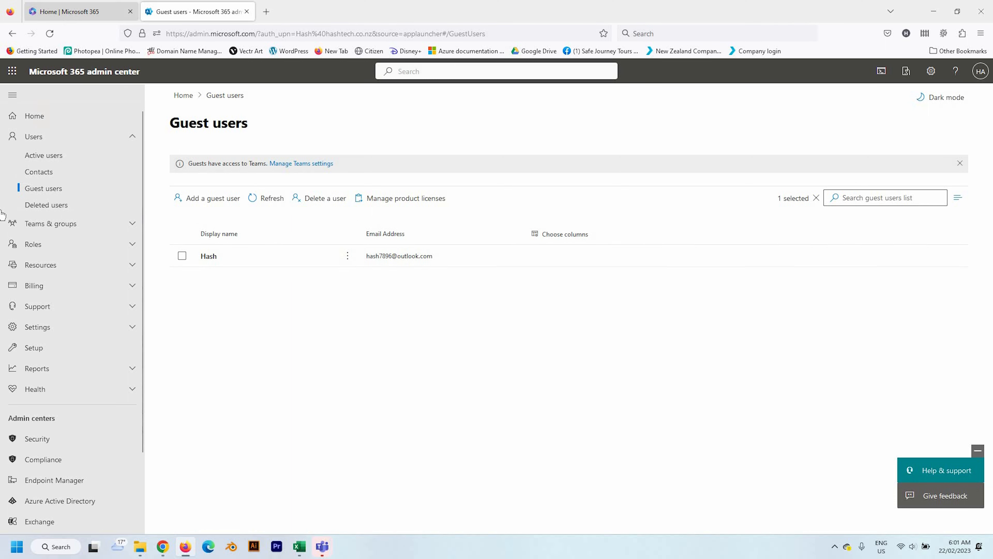
{"action": "left_click", "coordinate": [17, 270]}
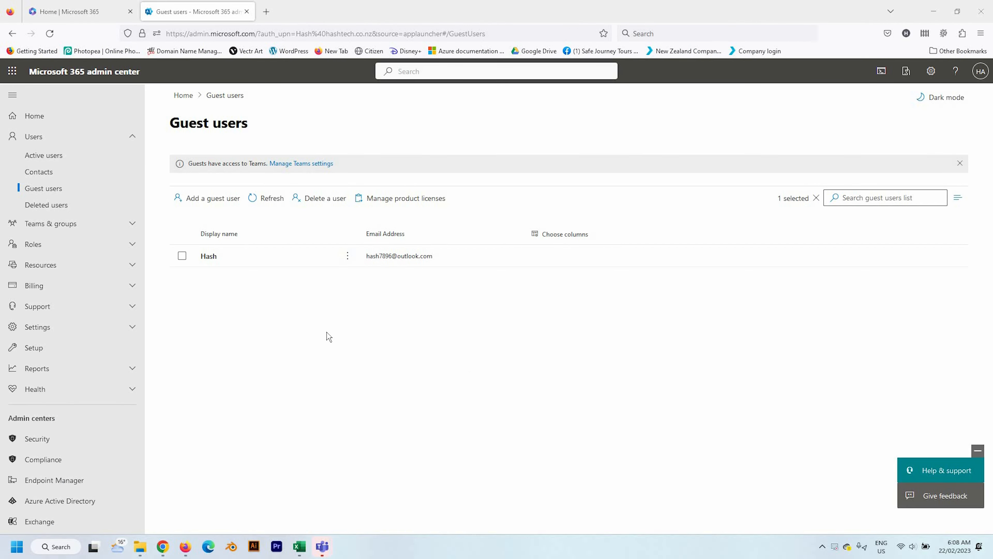
{"action": "left_click", "coordinate": [53, 9]}
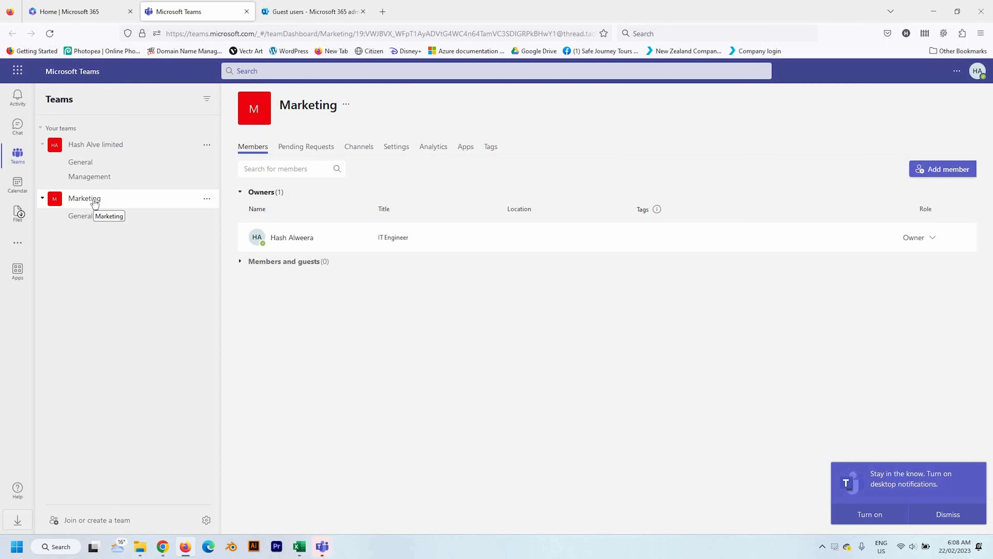
Step: Add the guest's Outlook account to the Marketing team as a Guest member
{"action": "left_click", "coordinate": [207, 200]}
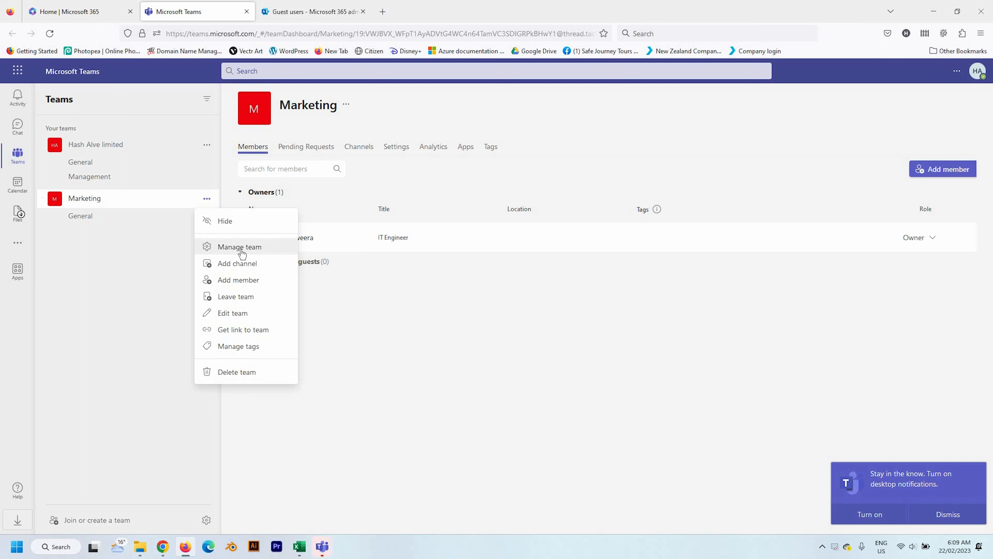
{"action": "left_click", "coordinate": [403, 329]}
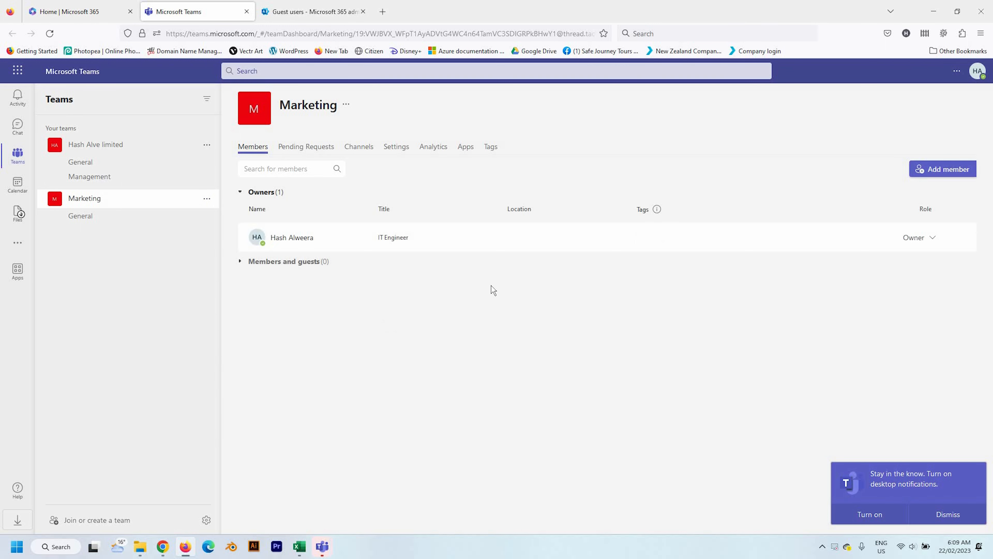
{"action": "left_click", "coordinate": [947, 169]}
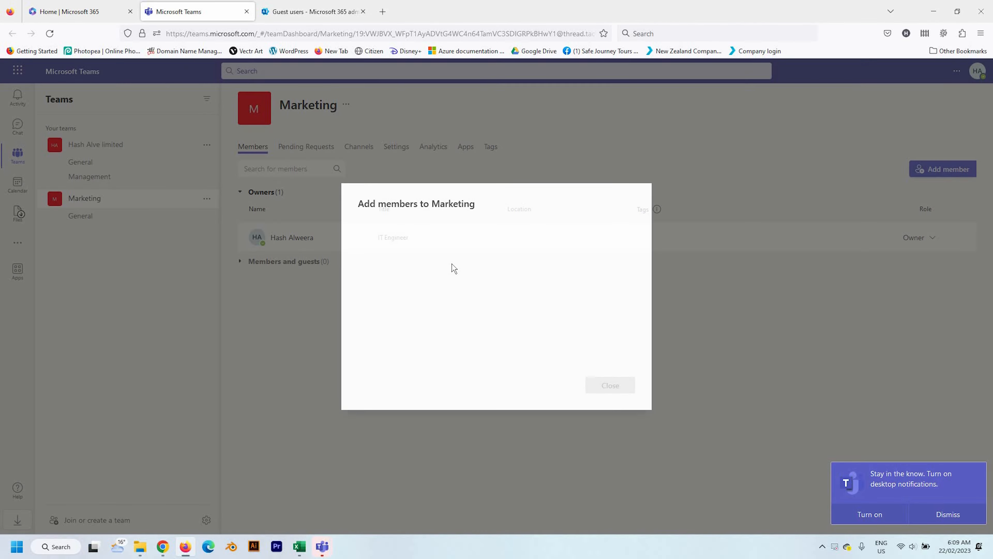
{"action": "type", "text": "hash7"}
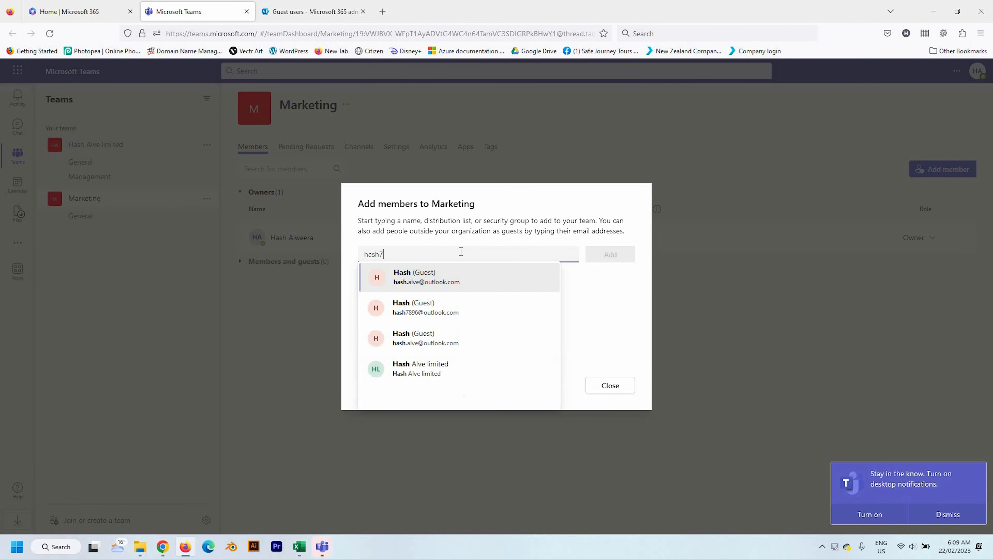
{"action": "type", "text": "89"}
{"action": "left_click", "coordinate": [442, 282]}
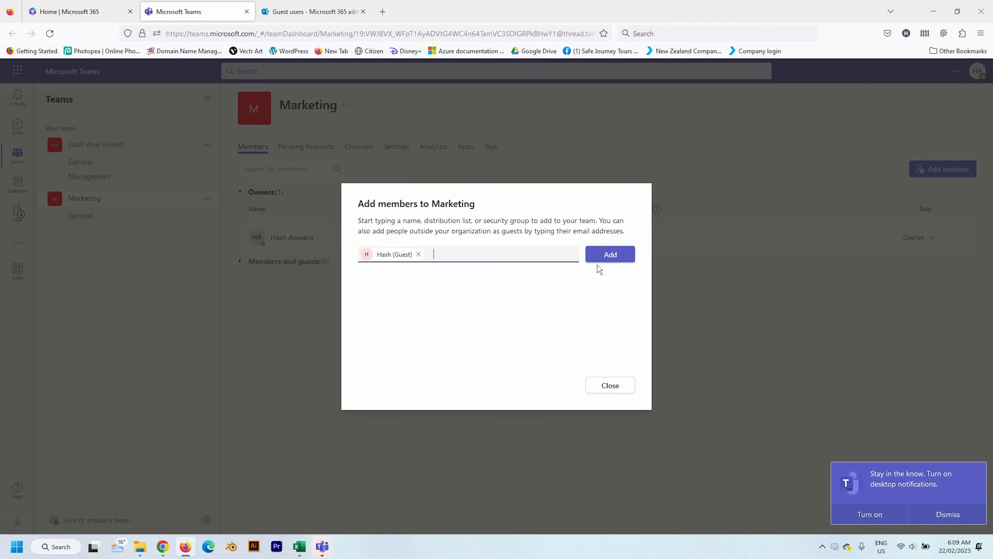
{"action": "left_click", "coordinate": [606, 257]}
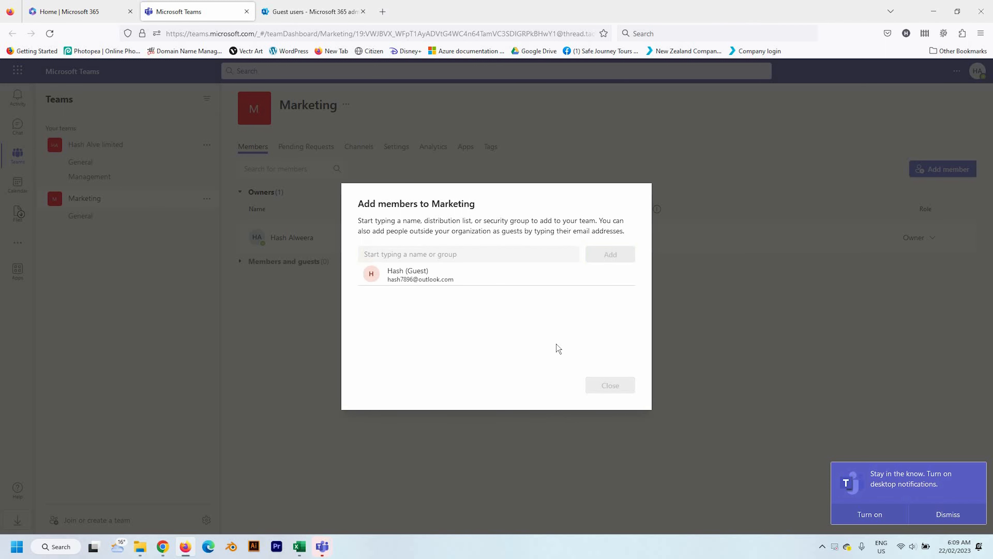
{"action": "left_click", "coordinate": [609, 386]}
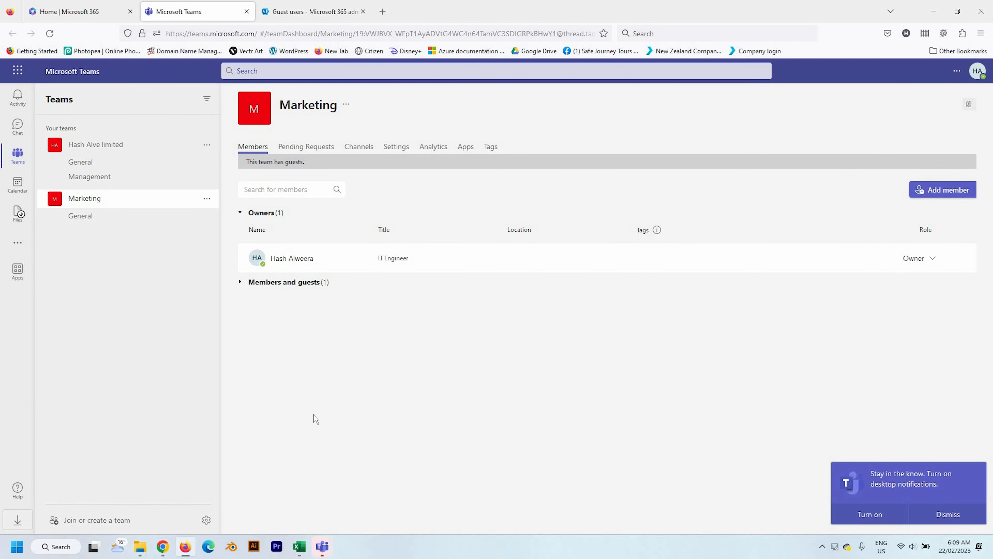
Step: Open the 'added to the Marketing team' email in the guest's Outlook and launch Teams from it
{"action": "left_click", "coordinate": [162, 547]}
{"action": "left_click", "coordinate": [44, 5]}
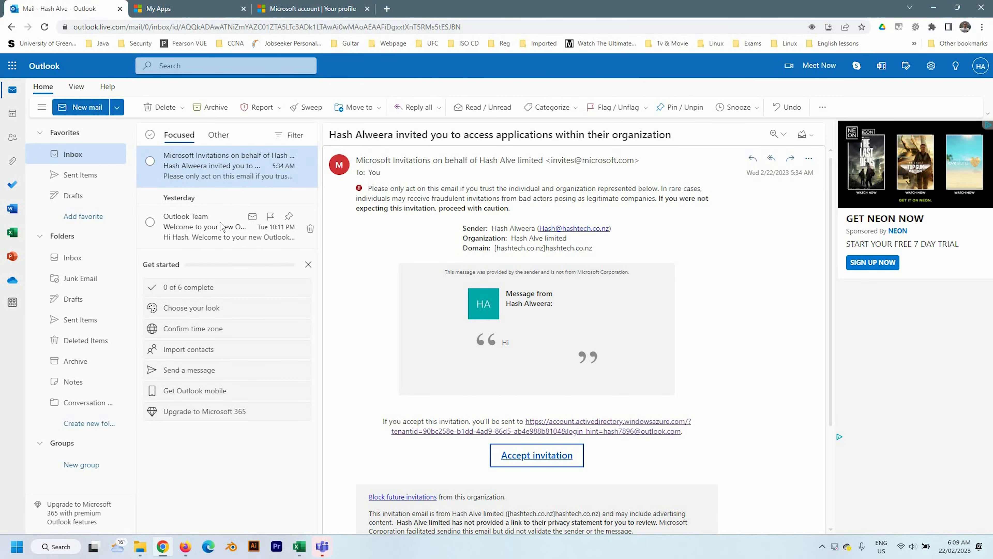
{"action": "left_click", "coordinate": [199, 173]}
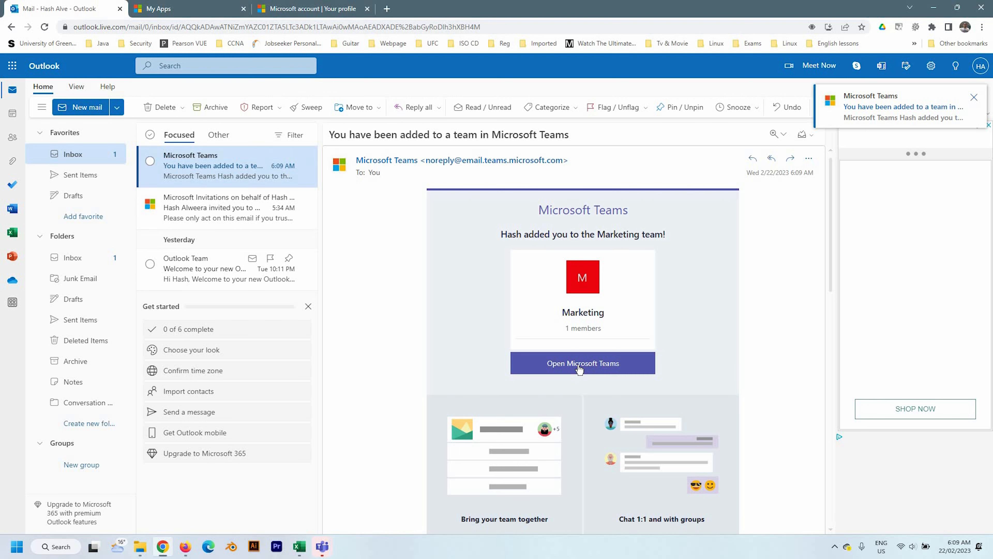
{"action": "left_click", "coordinate": [583, 363]}
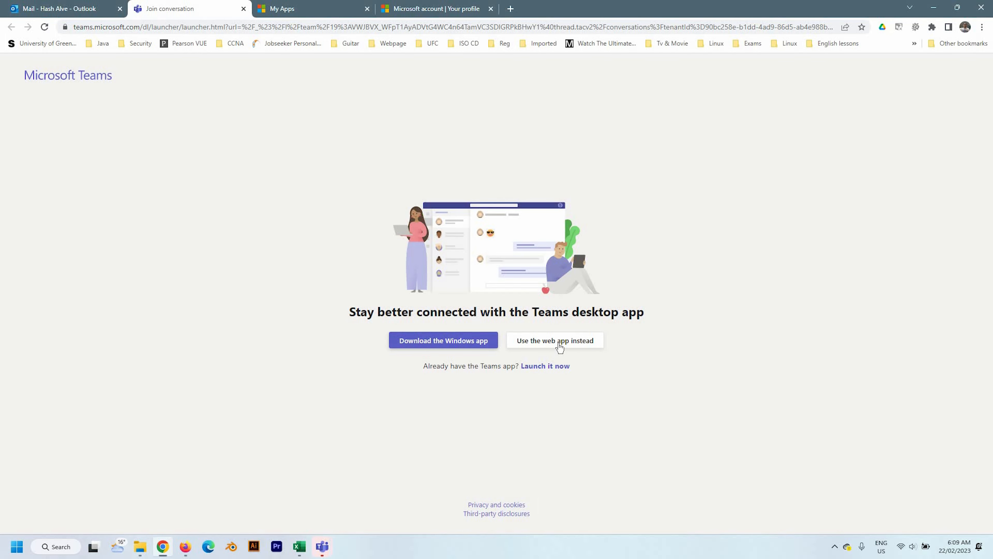
Step: View Marketing's General channel files in the Teams web app, then reopen the notification email
{"action": "left_click", "coordinate": [560, 341]}
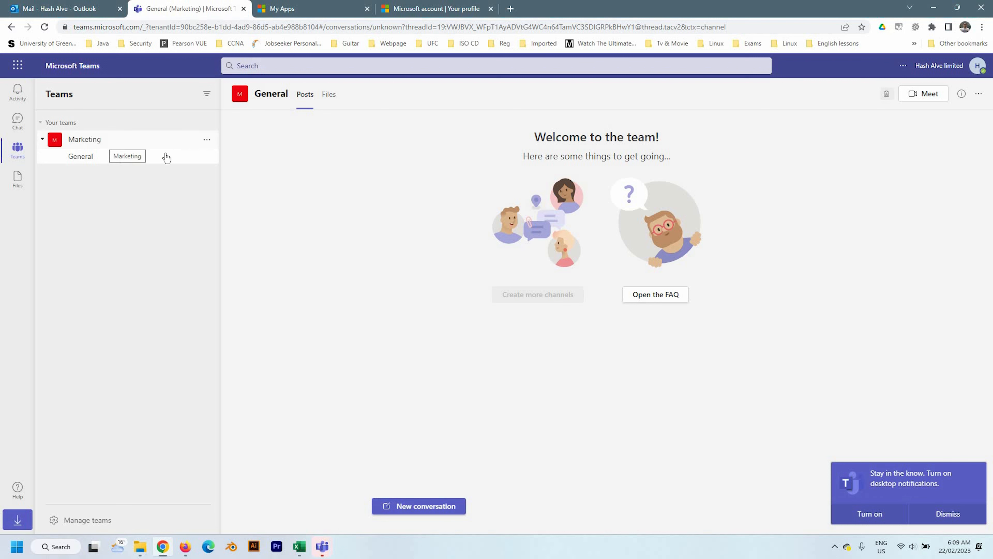
{"action": "left_click", "coordinate": [327, 96]}
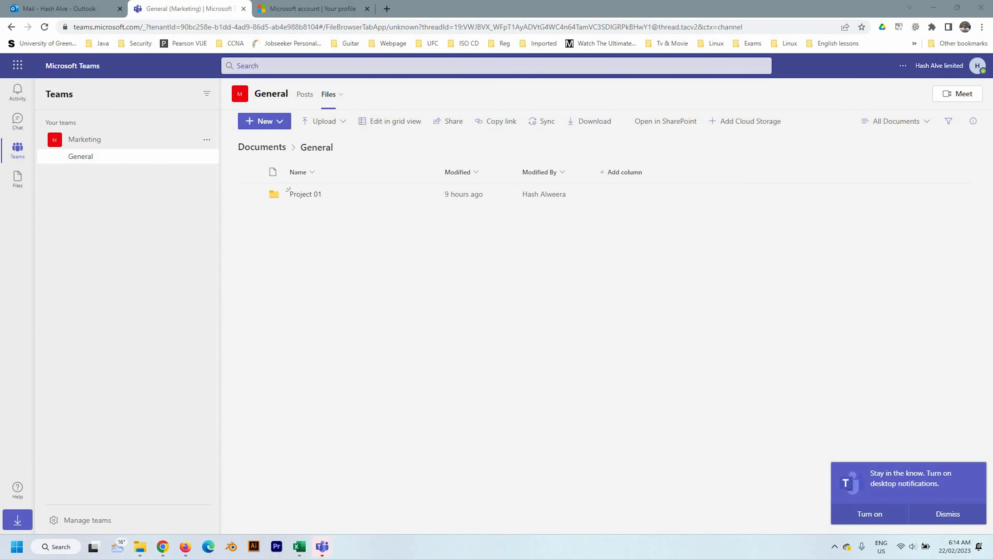
{"action": "left_click", "coordinate": [74, 10]}
{"action": "left_click", "coordinate": [220, 180]}
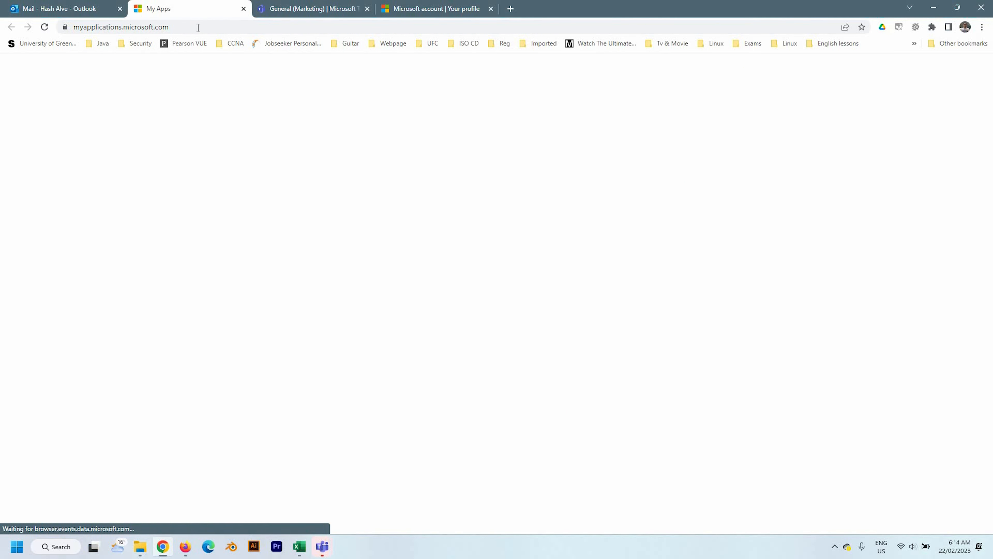
Step: Go from the empty My Apps dashboard to the My Groups page listing Marketing
{"action": "left_click_drag", "start_coordinate": [211, 27], "coordinate": [162, 29]}
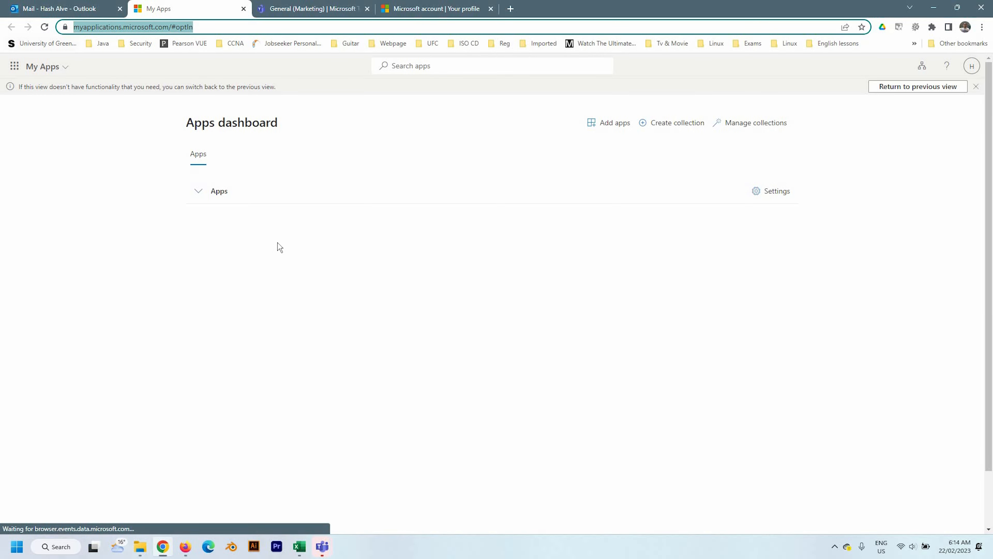
{"action": "left_click", "coordinate": [95, 112]}
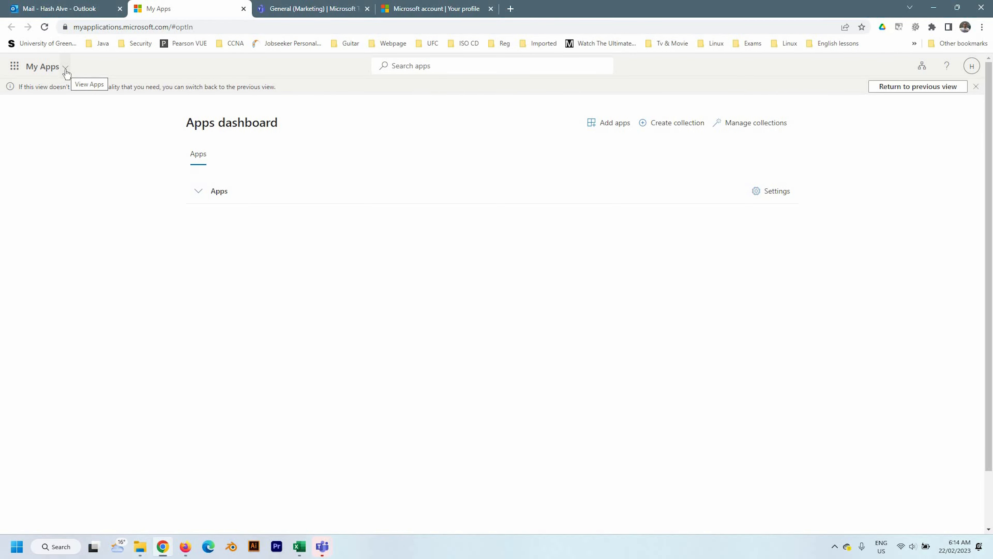
{"action": "left_click", "coordinate": [66, 72]}
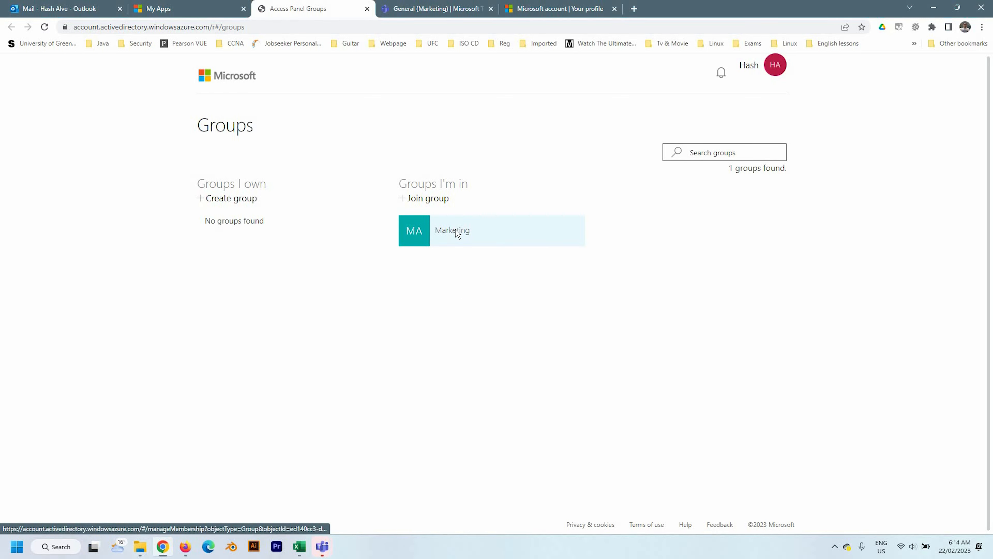
Step: Check that Marketing lists the guest and owner as members, then return to its Teams General channel
{"action": "left_click", "coordinate": [458, 234]}
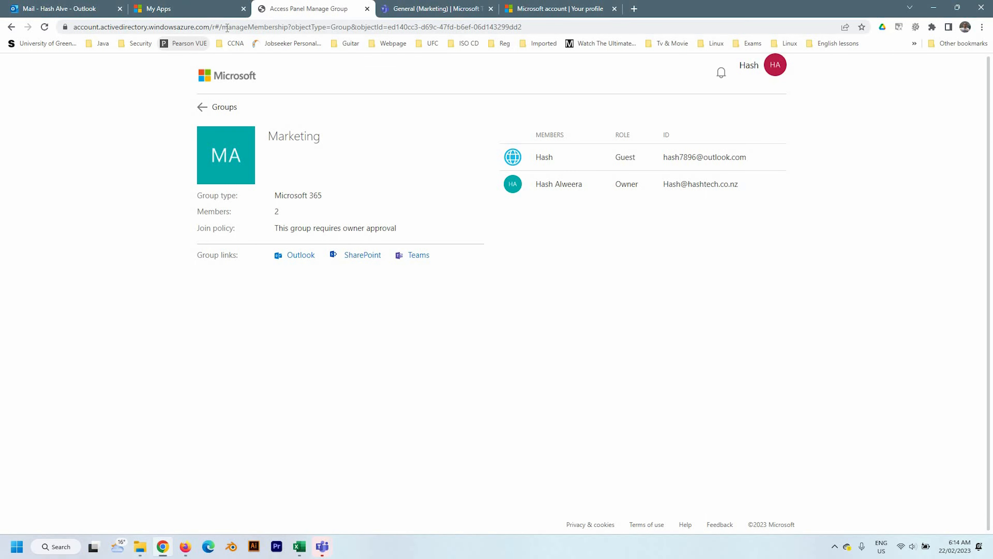
{"action": "key", "text": "ctrl+shift+Tab"}
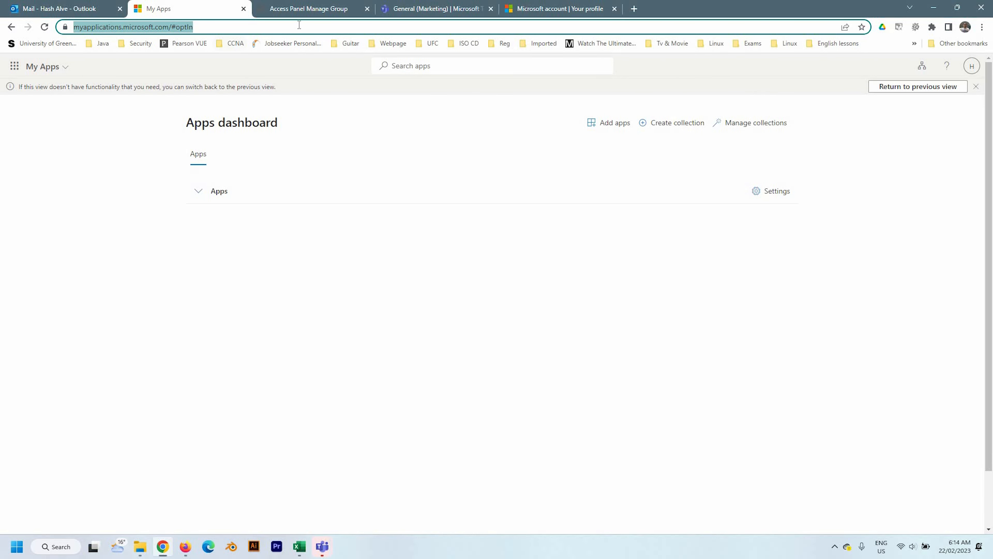
{"action": "left_click", "coordinate": [432, 9]}
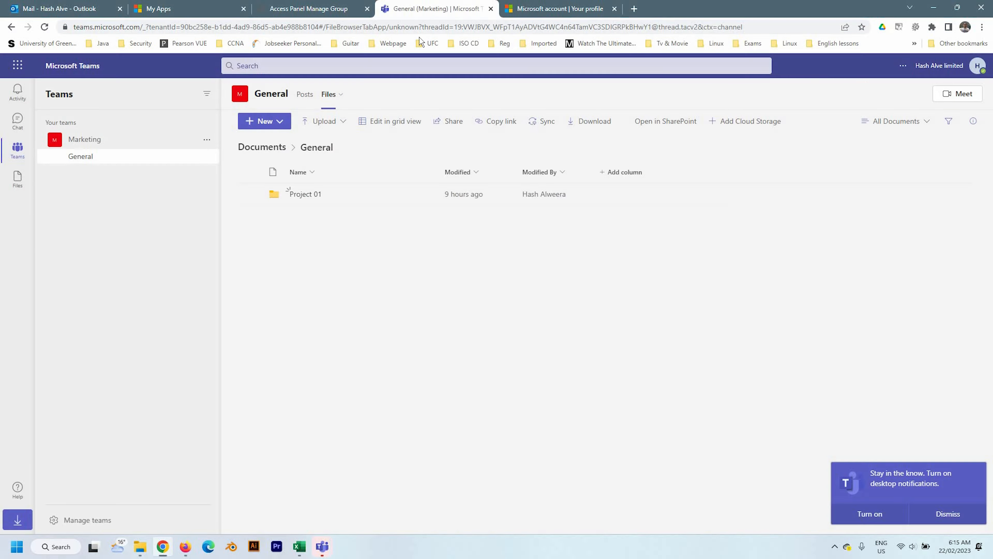